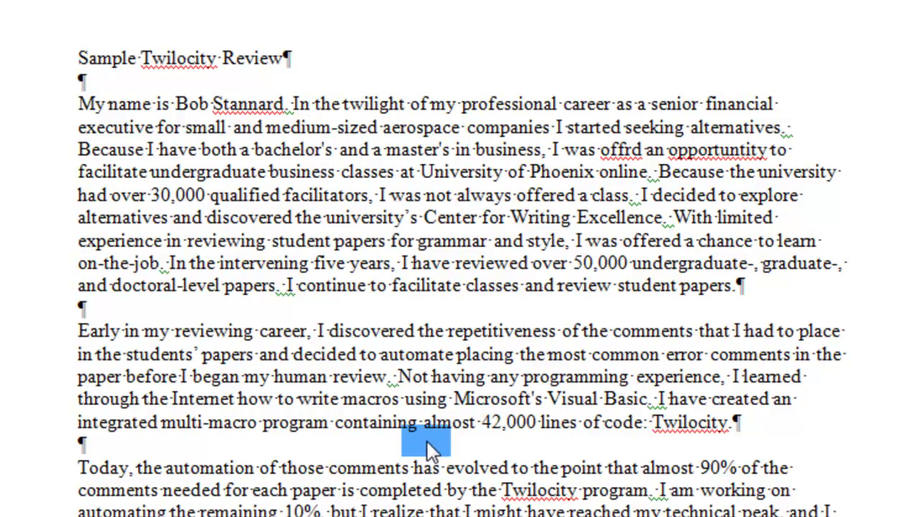
# Step: Select the word 'career' and scroll through the review document
pyautogui.doubleClick(287, 334)
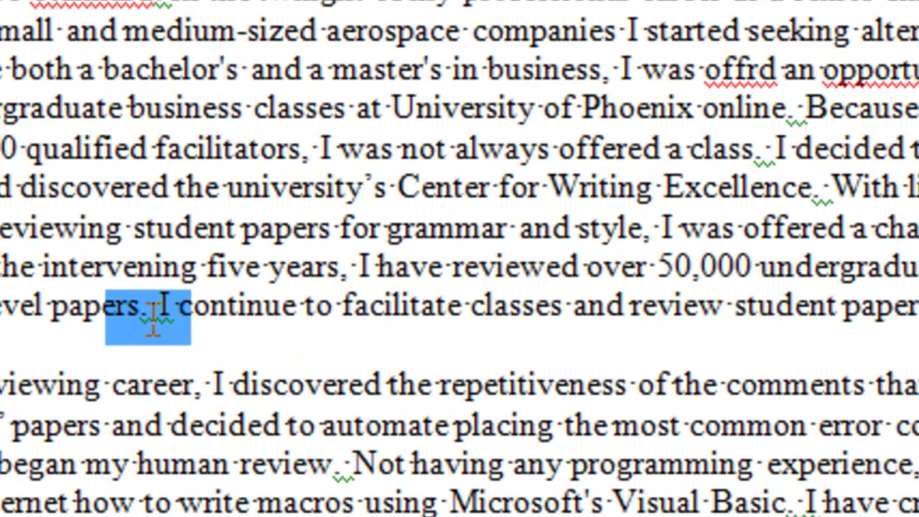
pyautogui.scroll(-1, 153, 316)
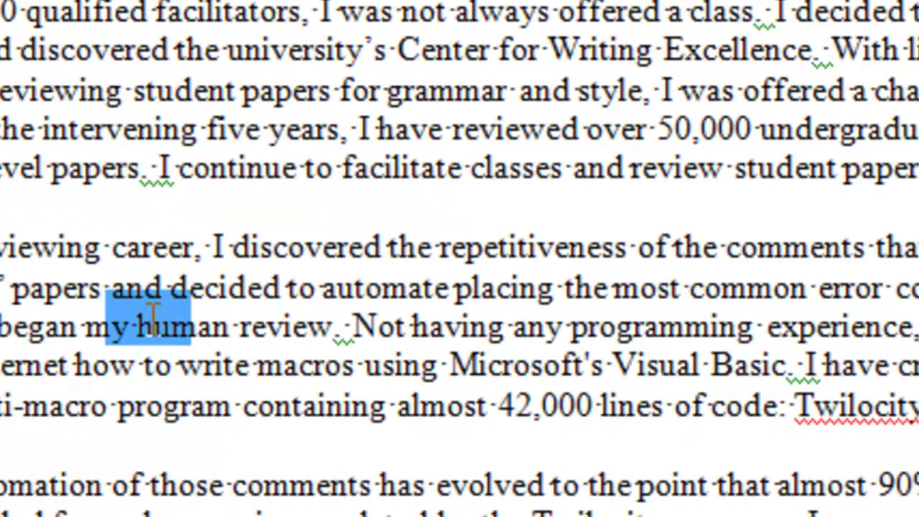
pyautogui.scroll(-3, 153, 316)
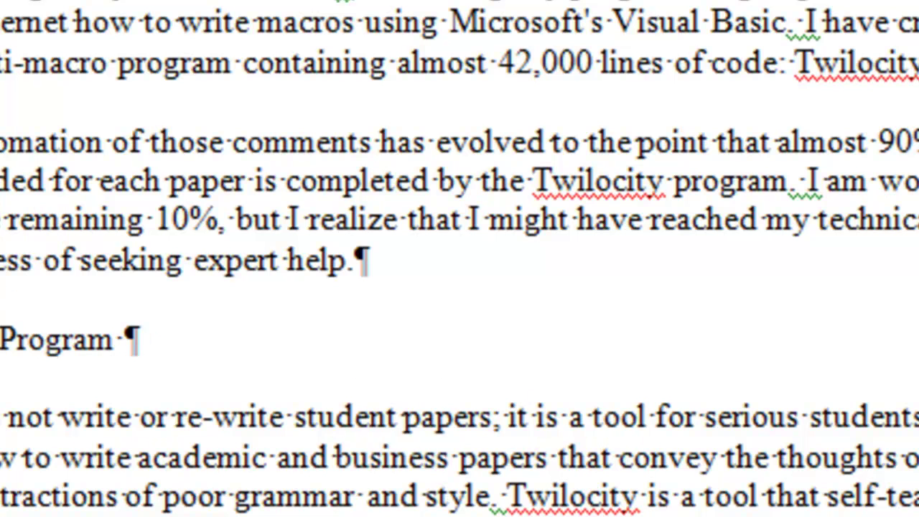
pyautogui.scroll(-1, 460, 258)
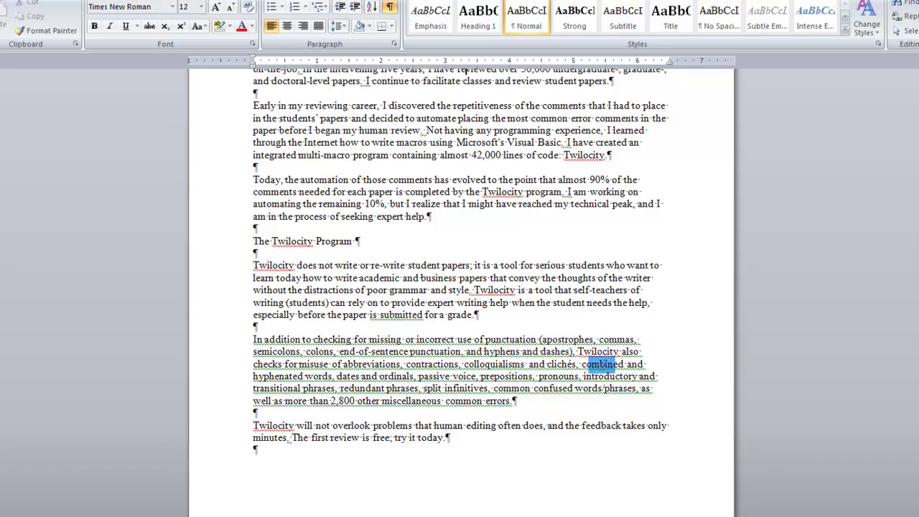
pyautogui.scroll(3, 593, 367)
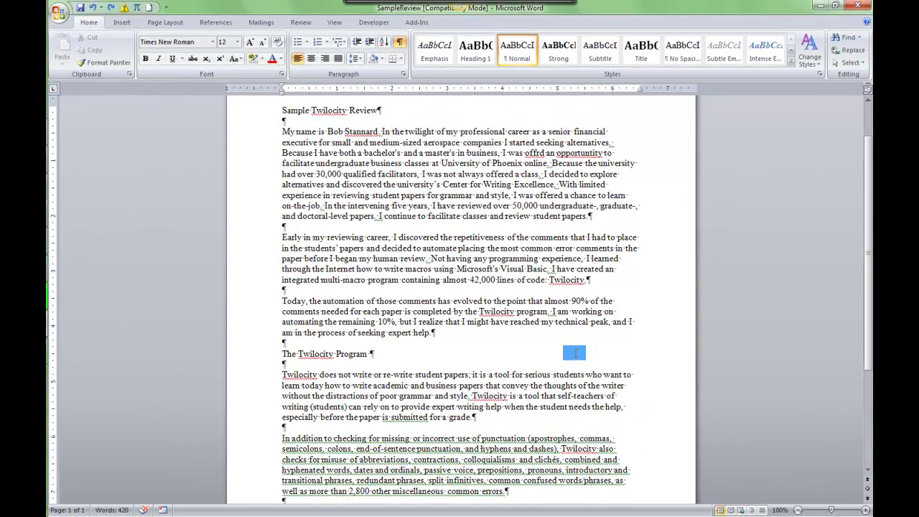
pyautogui.scroll(2, 575, 353)
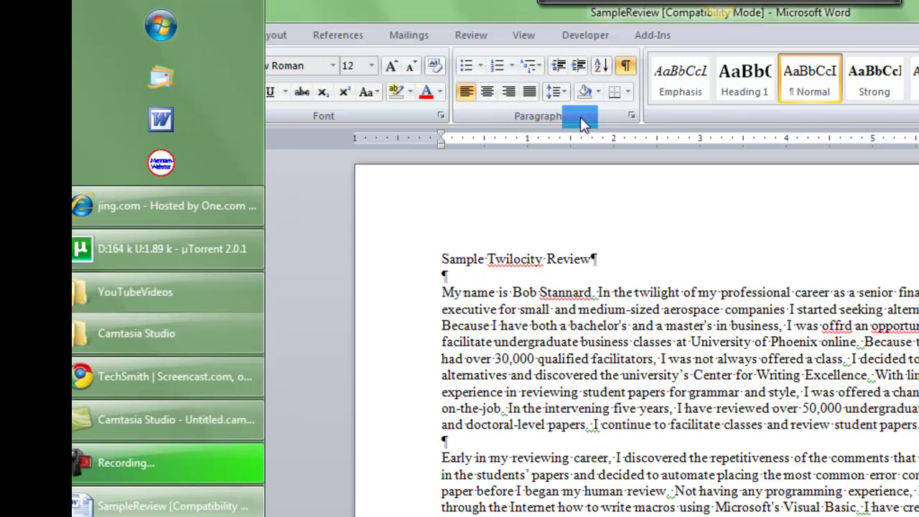
# Step: Open Word Options at Proofing, keeping the writing style at Grammar & Style
pyautogui.click(89, 20)
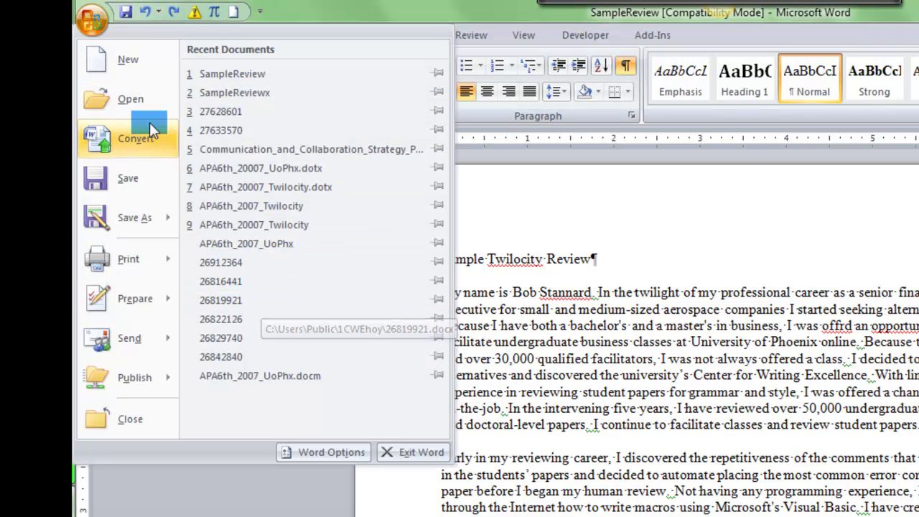
pyautogui.click(315, 450)
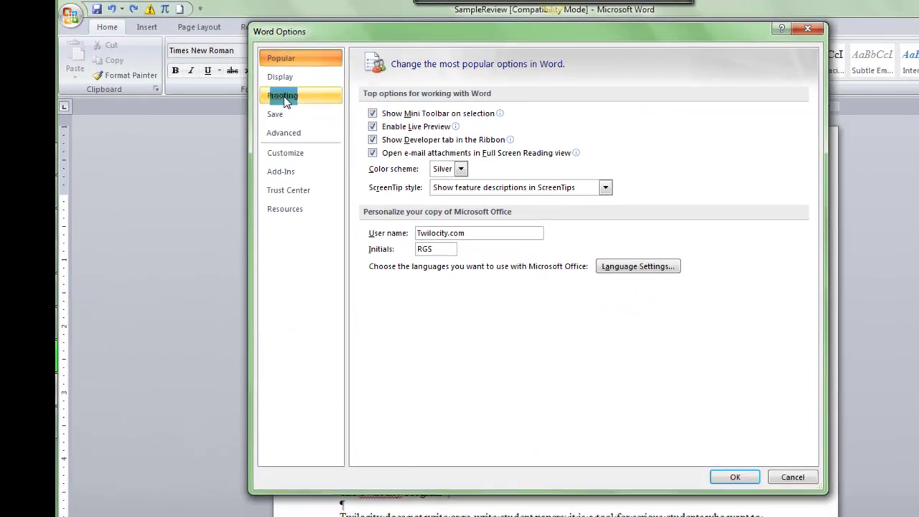
pyautogui.click(370, 128)
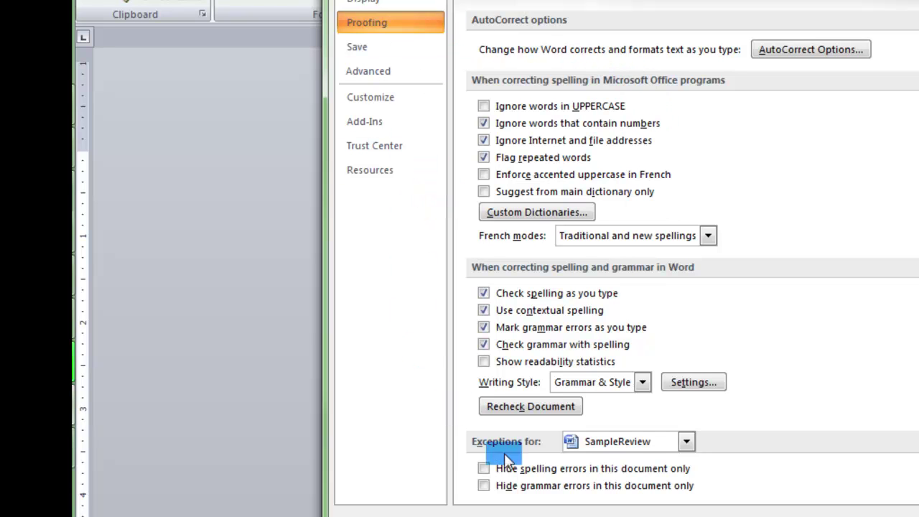
pyautogui.click(643, 383)
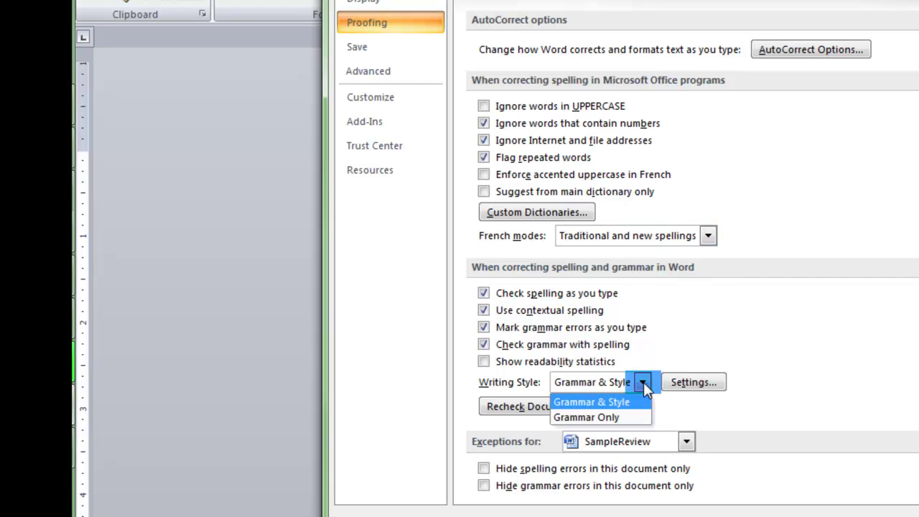
pyautogui.click(644, 382)
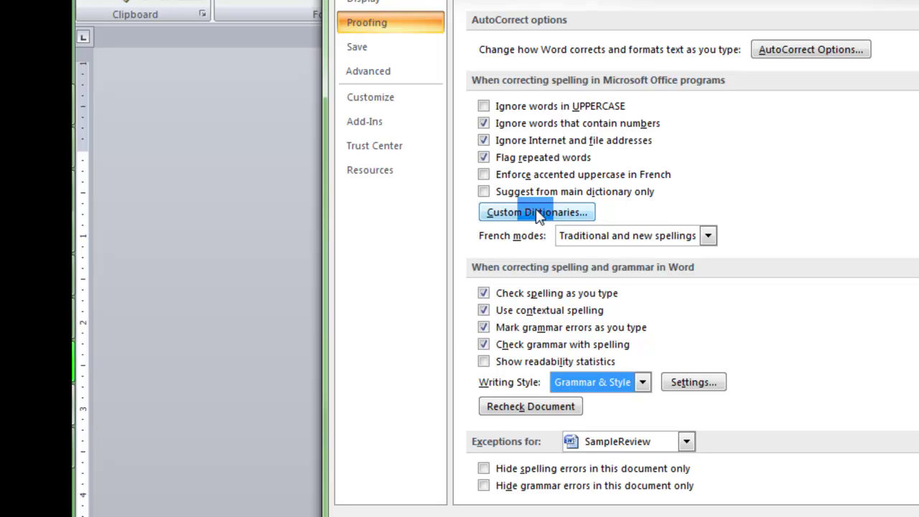
pyautogui.click(538, 214)
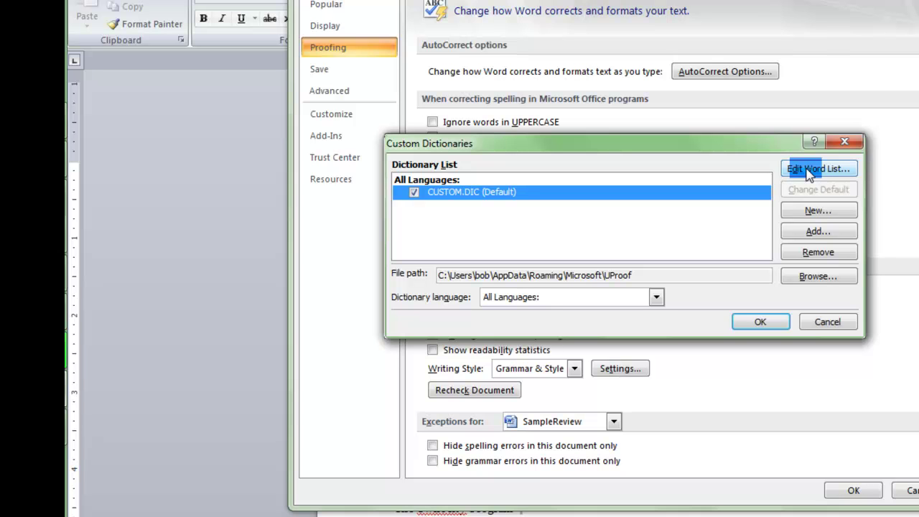
pyautogui.click(810, 176)
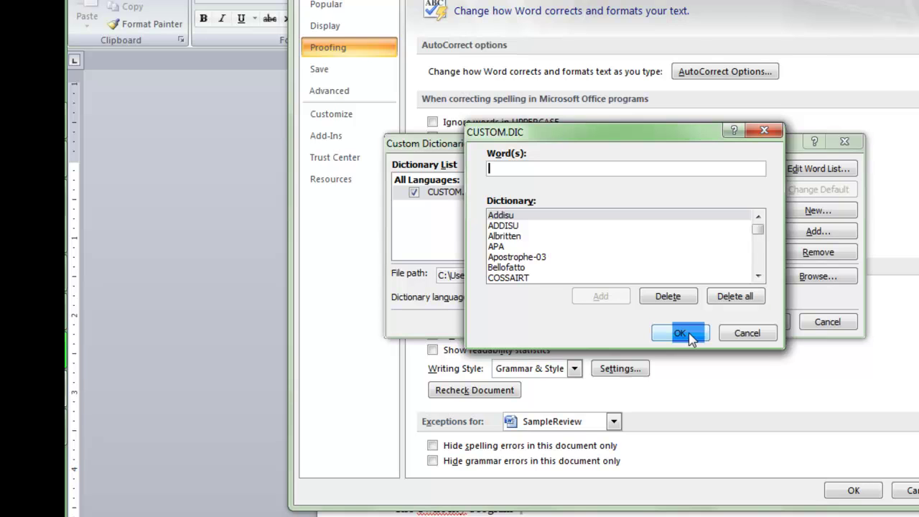
pyautogui.click(688, 336)
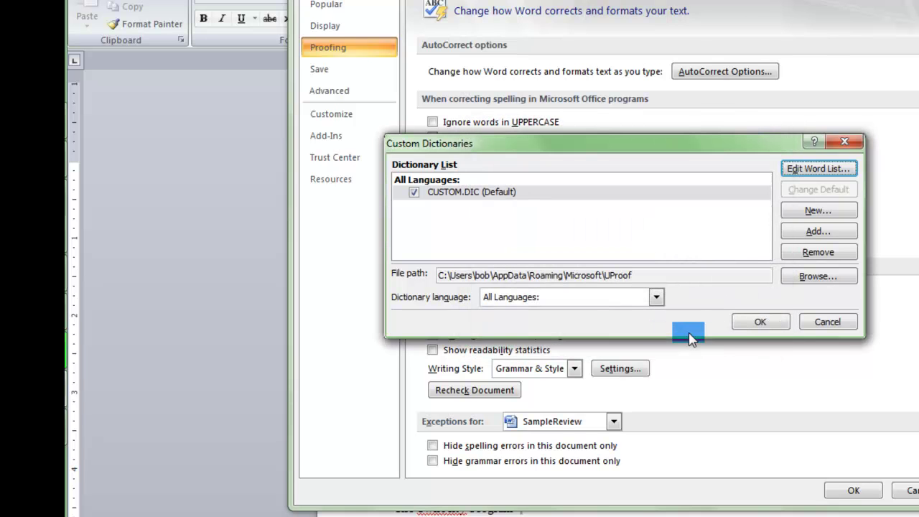
pyautogui.click(750, 323)
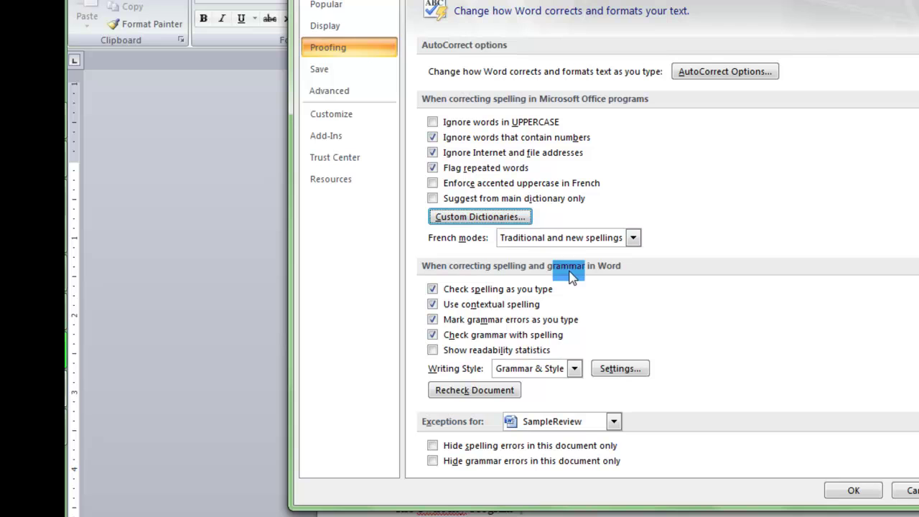
pyautogui.click(575, 369)
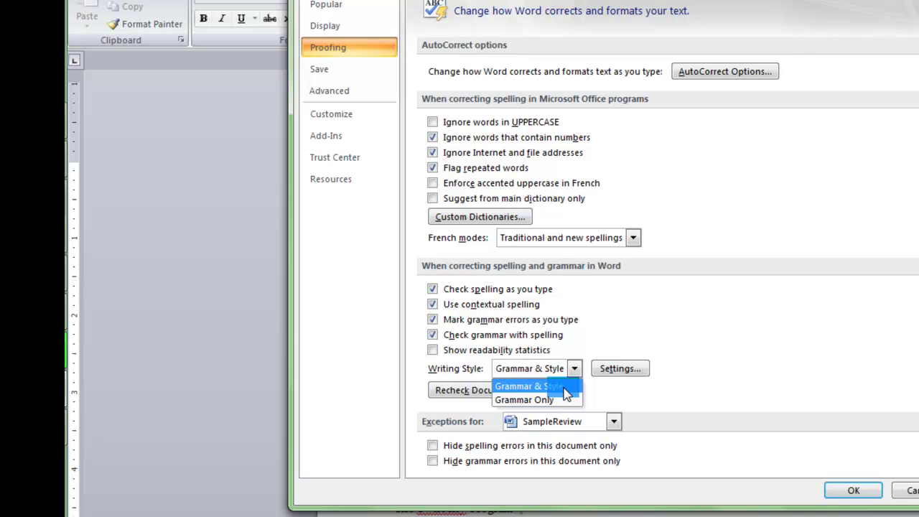
pyautogui.click(564, 388)
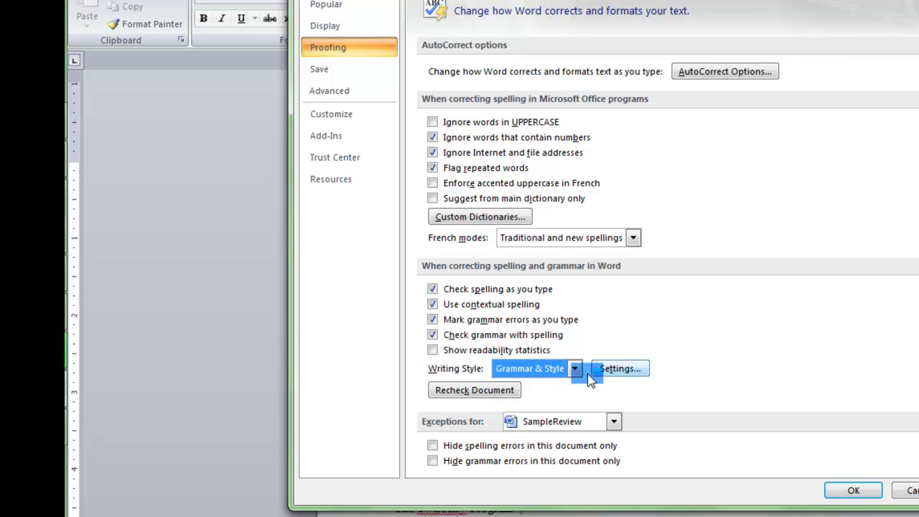
# Step: Look through the Grammar Settings rules and keep them: always comma, inside quotes, 2 spaces
pyautogui.click(622, 368)
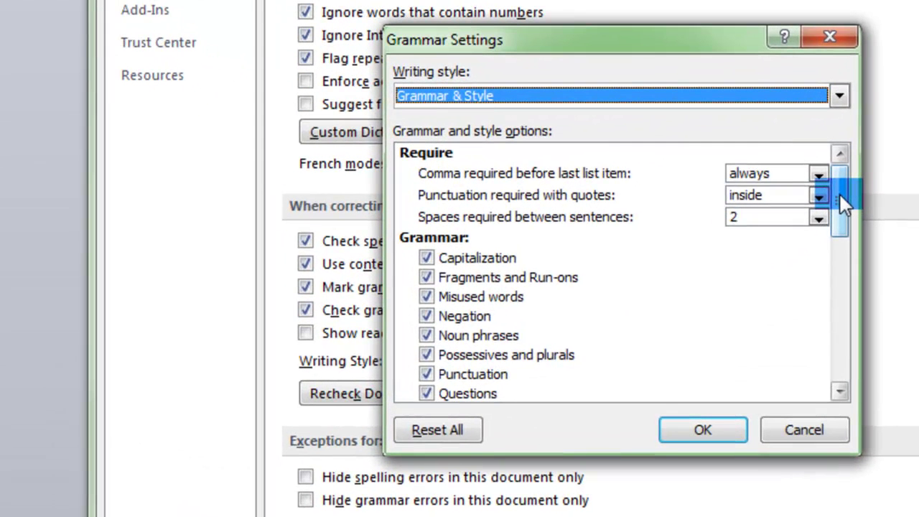
pyautogui.moveTo(840, 195); pyautogui.dragTo(841, 367)
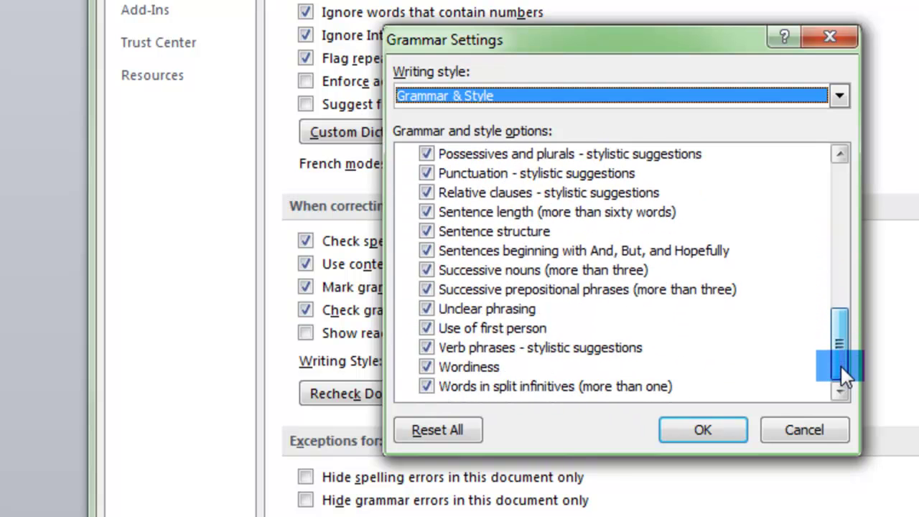
pyautogui.moveTo(842, 367)
pyautogui.mouseDown()
pyautogui.moveTo(847, 173)
pyautogui.moveTo(845, 356)
pyautogui.mouseUp()
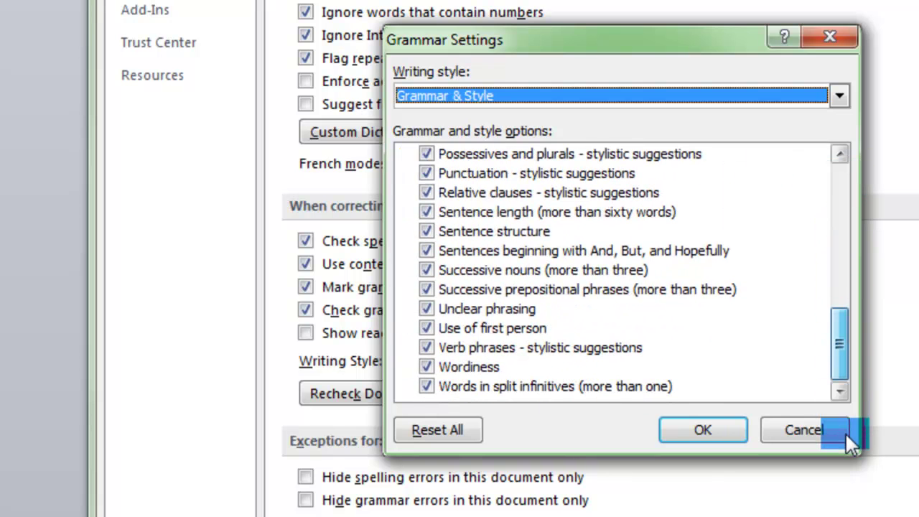
pyautogui.moveTo(846, 433); pyautogui.dragTo(842, 158)
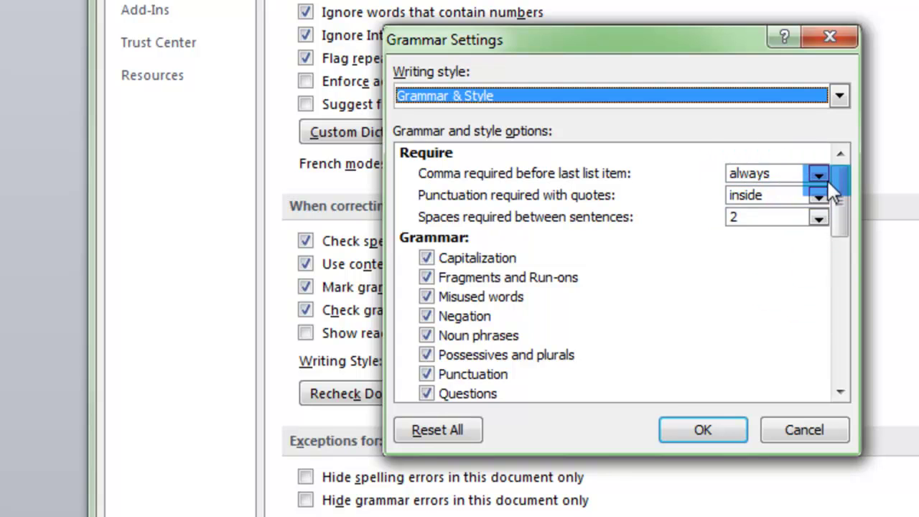
pyautogui.click(790, 217)
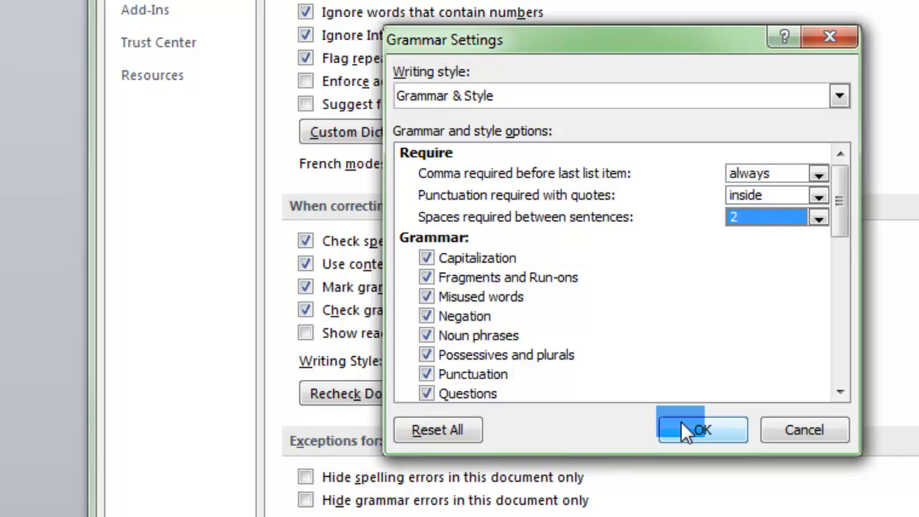
pyautogui.click(682, 426)
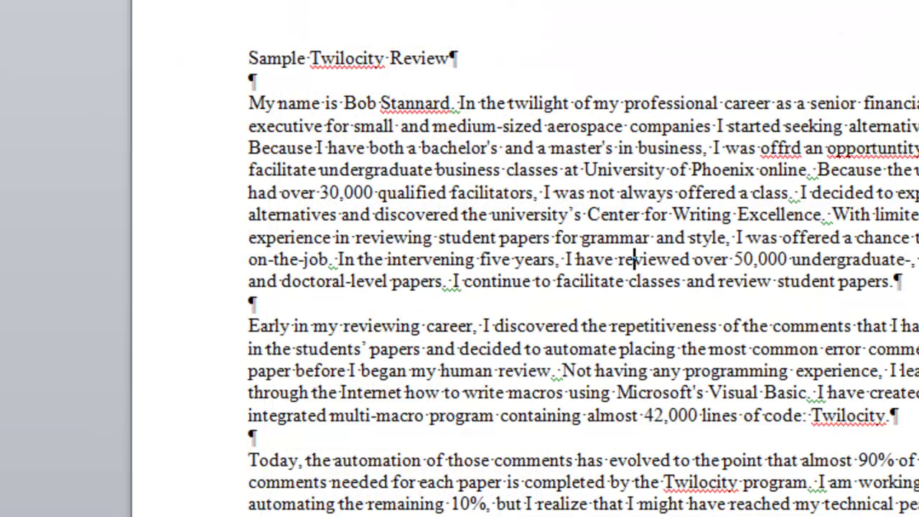
pyautogui.moveTo(722, 327); pyautogui.dragTo(747, 329)
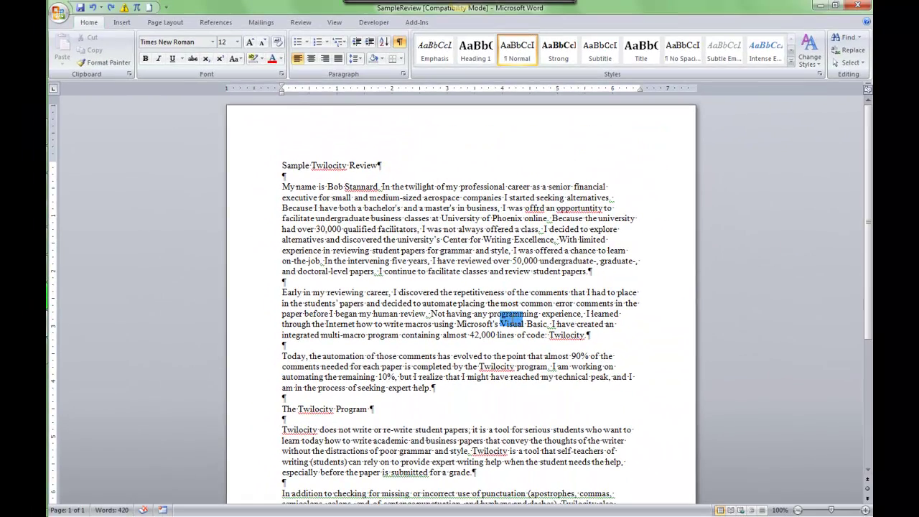
pyautogui.moveTo(685, 371); pyautogui.dragTo(742, 370)
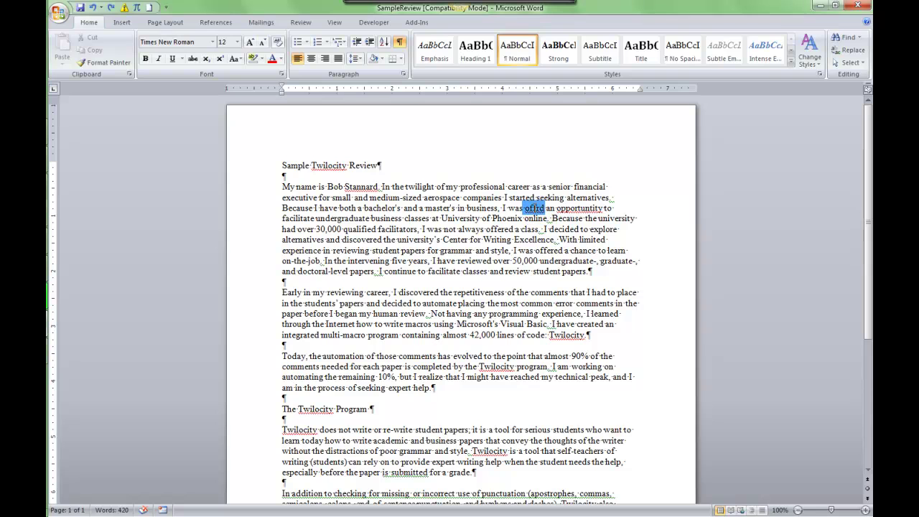
# Step: Add 'Twilocity' to the custom dictionary from its spelling suggestions
pyautogui.rightClick(327, 167)
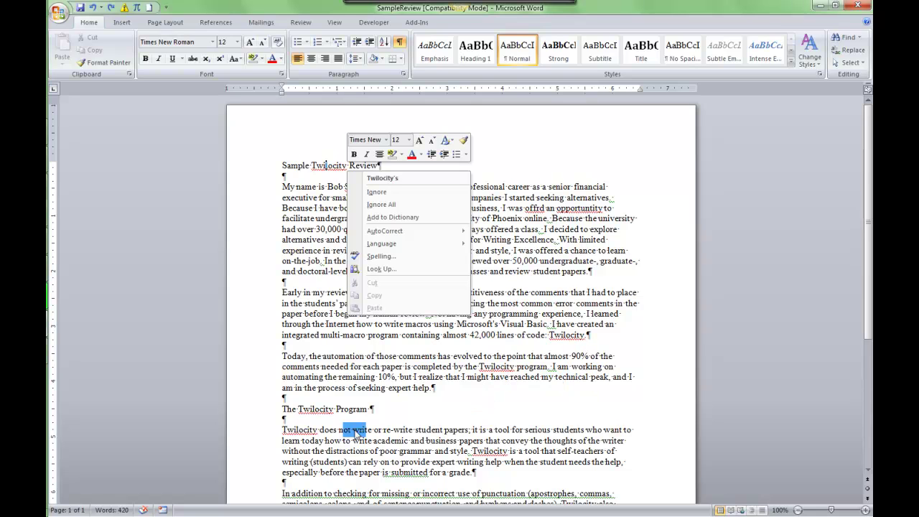
pyautogui.click(411, 219)
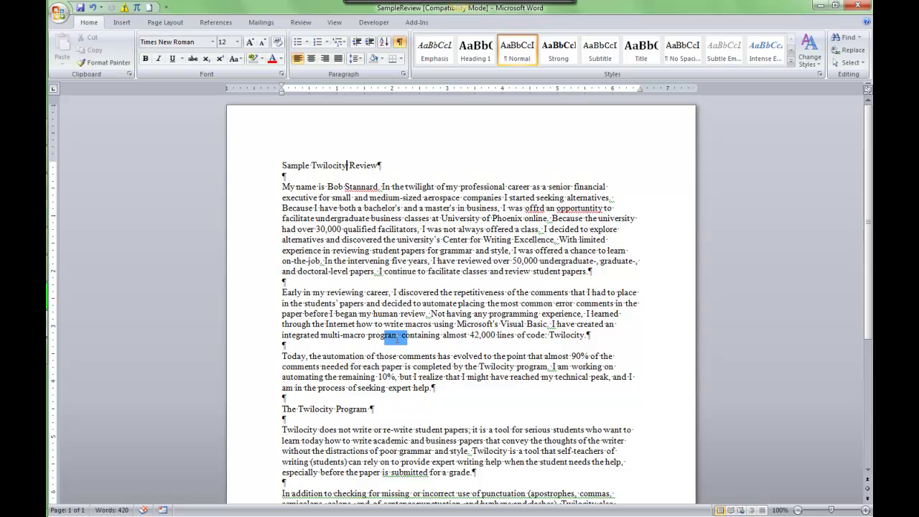
# Step: Add the author's surname to the dictionary
pyautogui.click(357, 187)
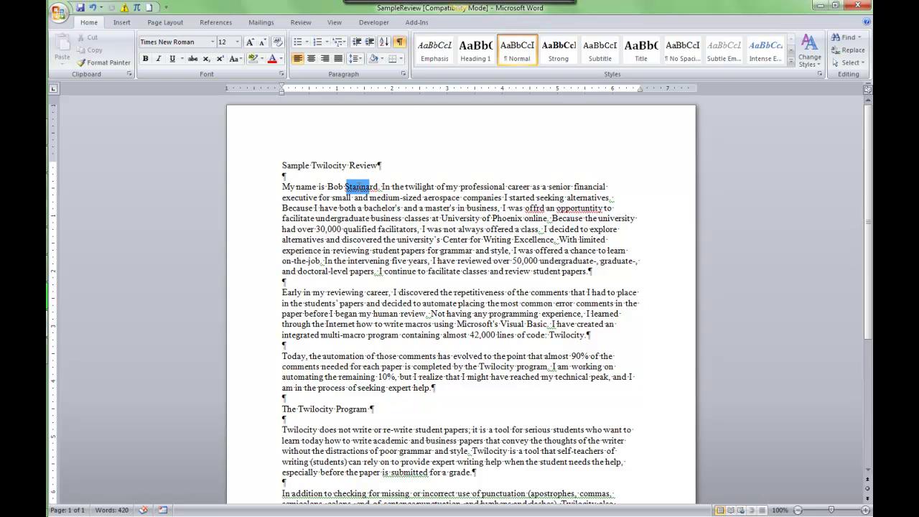
pyautogui.rightClick(359, 189)
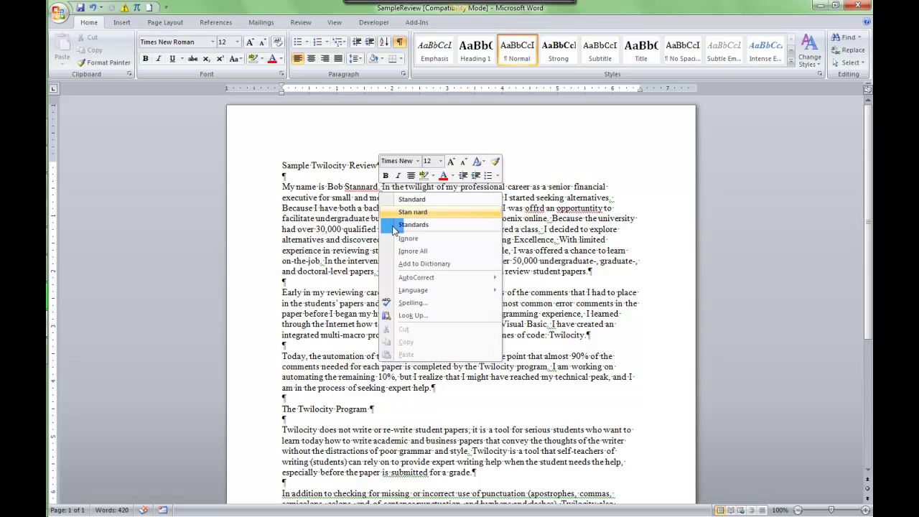
pyautogui.click(410, 266)
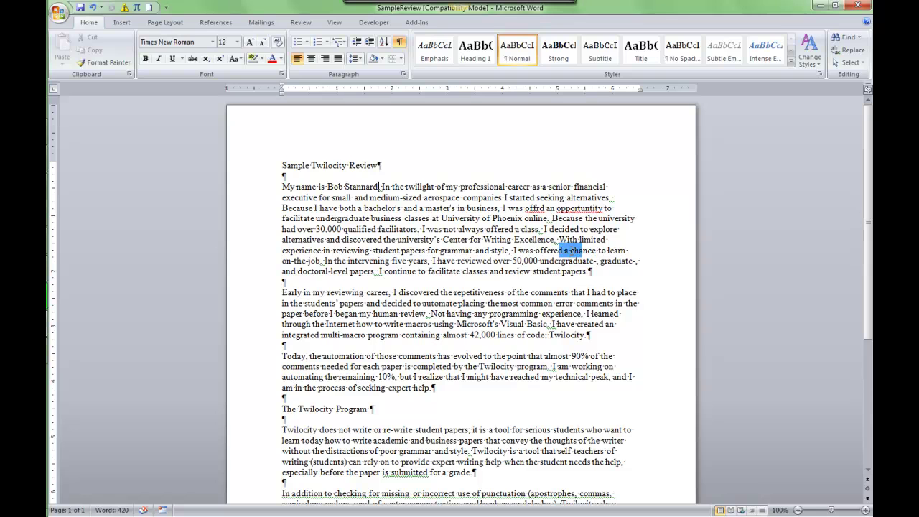
# Step: Correct 'offrd' to 'offered' and 'oppcrtunity' to 'opportunity'
pyautogui.rightClick(537, 209)
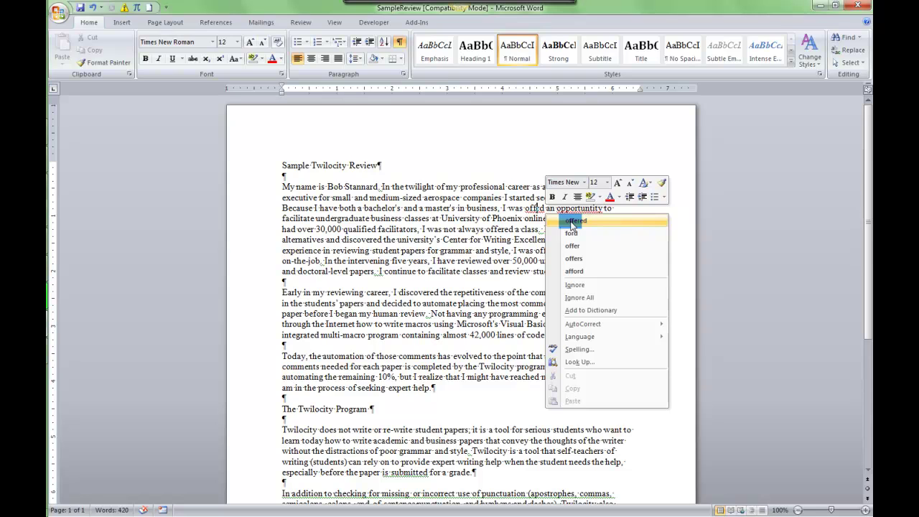
pyautogui.click(571, 222)
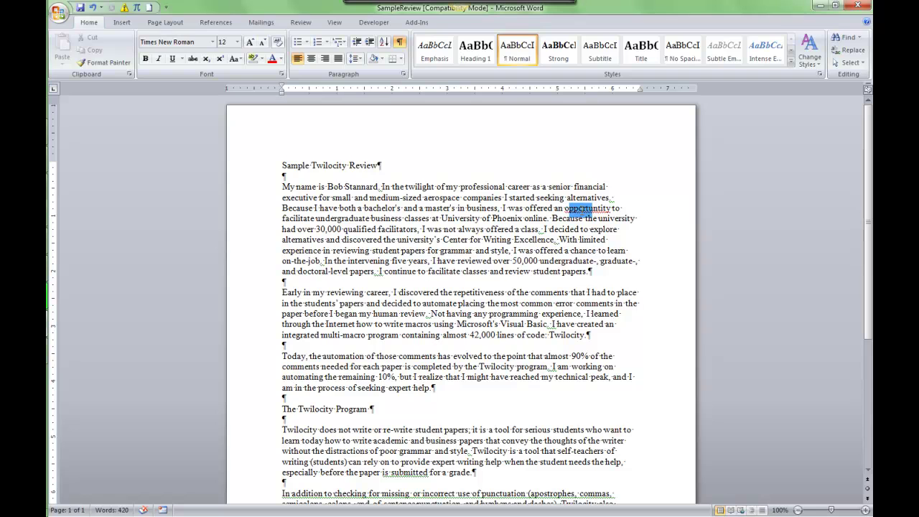
pyautogui.rightClick(581, 209)
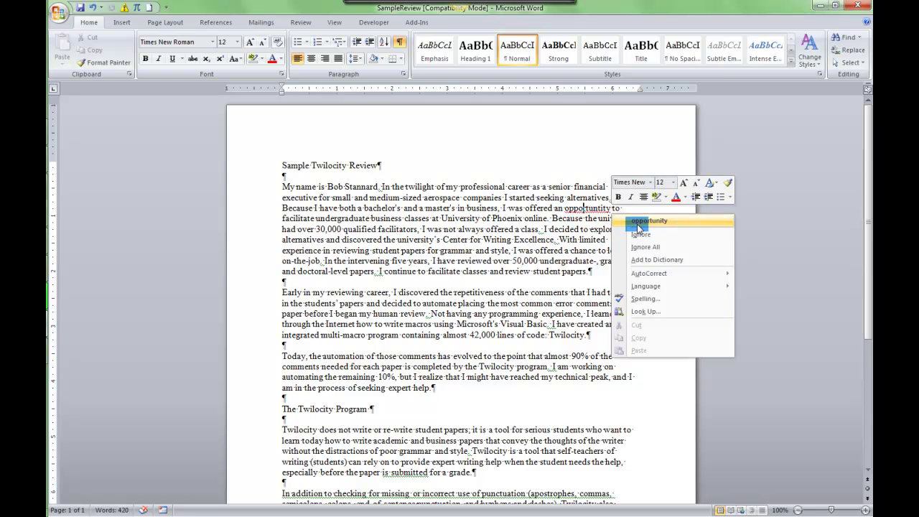
pyautogui.click(638, 227)
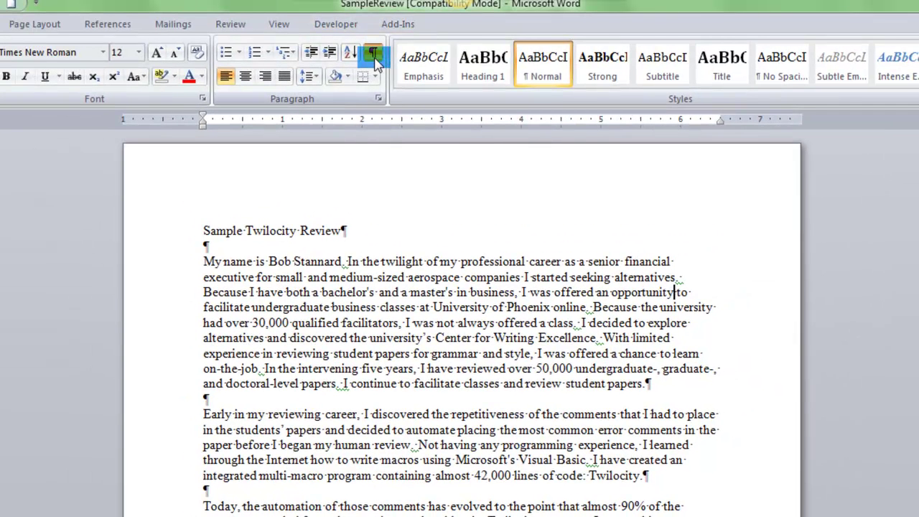
pyautogui.click(374, 55)
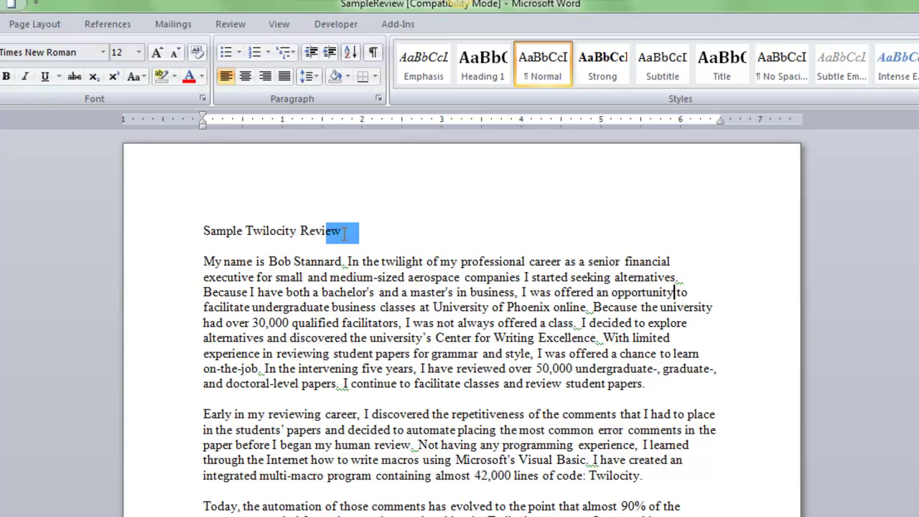
pyautogui.click(373, 55)
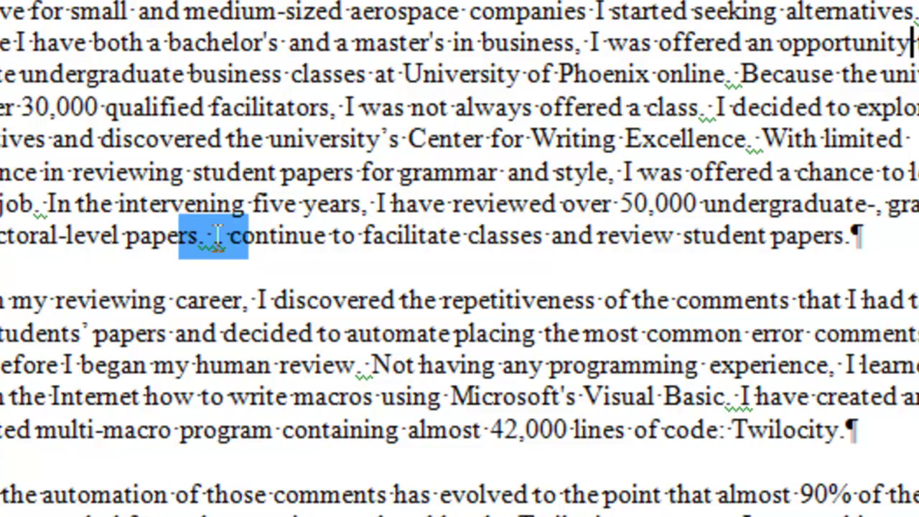
# Step: Read the Help explanation for the flagged sentence spacing after 'papers.' and close it
pyautogui.rightClick(214, 239)
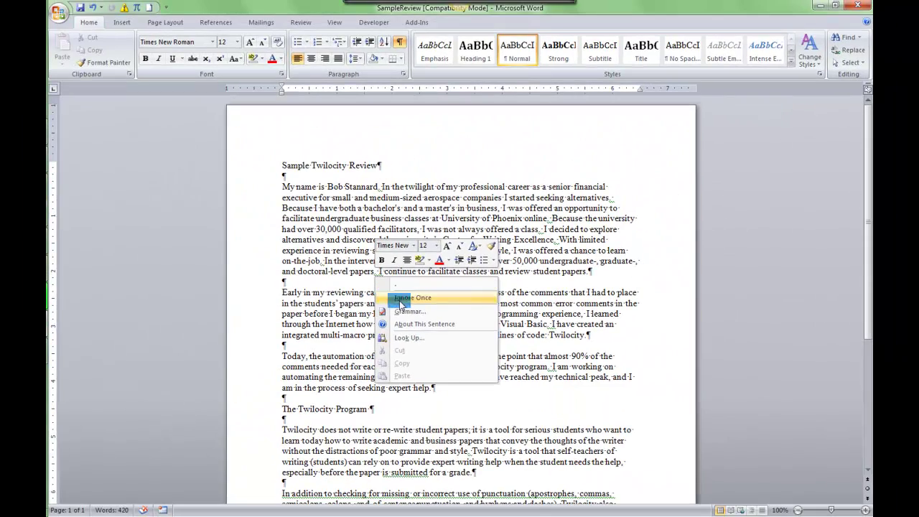
pyautogui.click(405, 325)
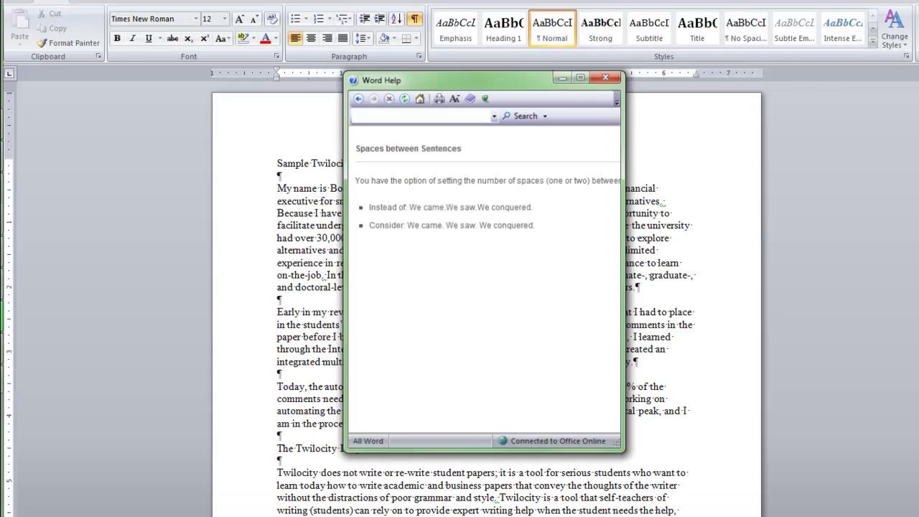
pyautogui.click(598, 78)
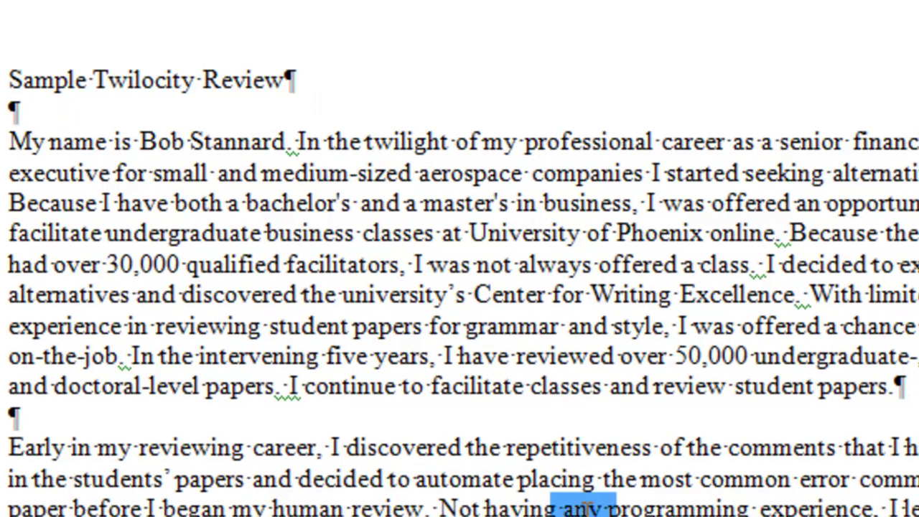
# Step: Accept the suggested sentence-spacing fix after 'papers.' and check the result
pyautogui.rightClick(271, 386)
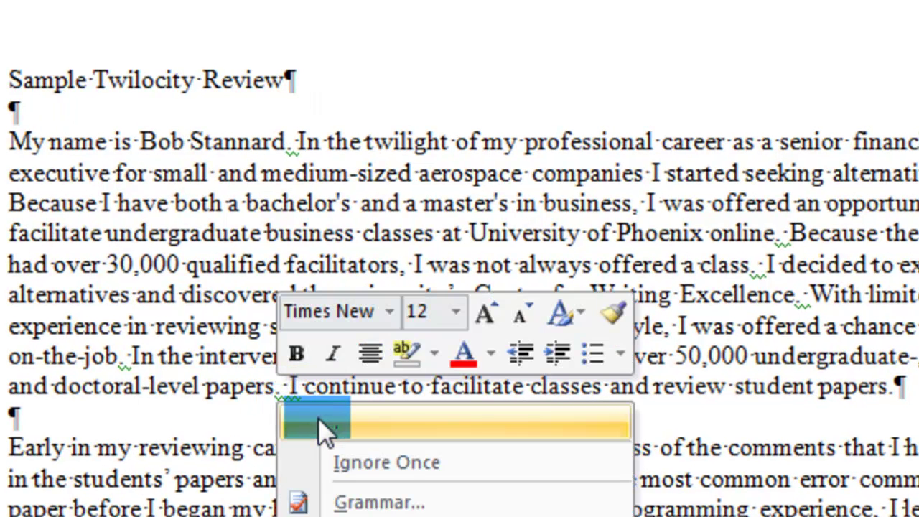
pyautogui.click(325, 429)
pyautogui.moveTo(331, 387); pyautogui.dragTo(233, 388)
pyautogui.click(294, 388)
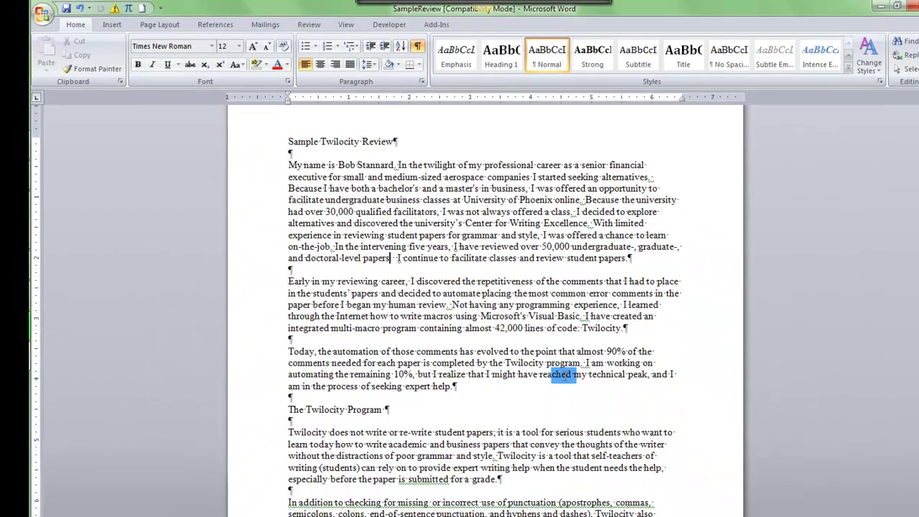
pyautogui.scroll(-4, 711, 489)
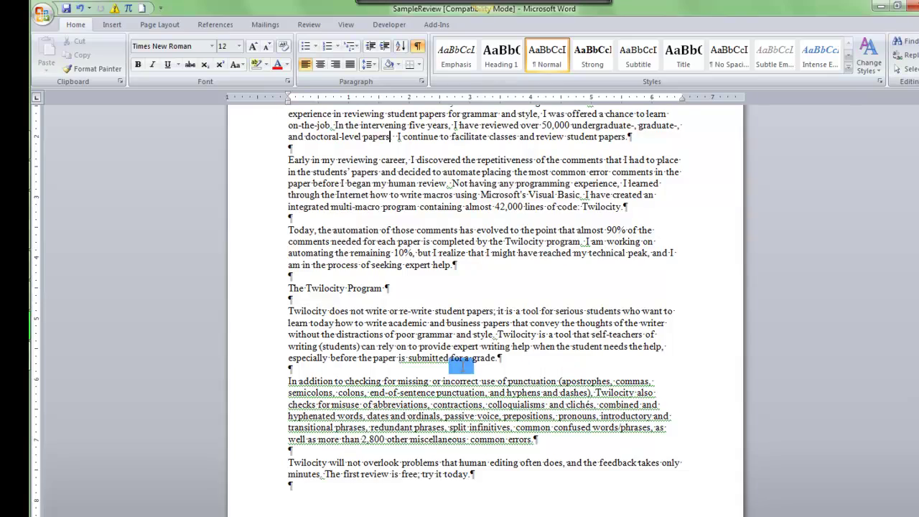
pyautogui.moveTo(457, 365); pyautogui.dragTo(414, 359)
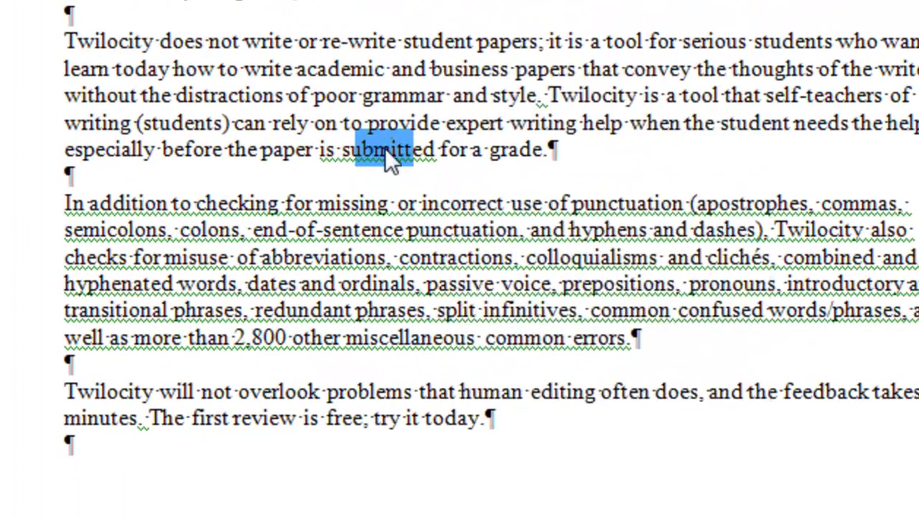
pyautogui.rightClick(426, 358)
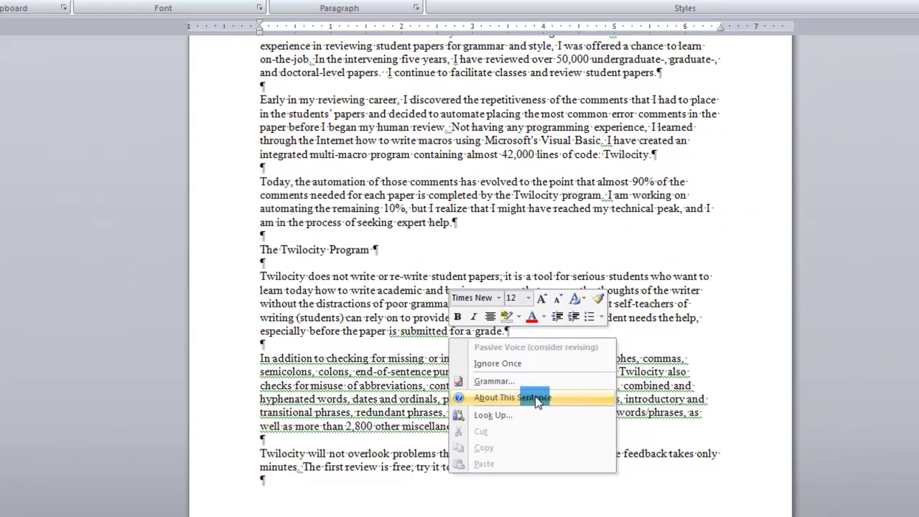
pyautogui.click(535, 399)
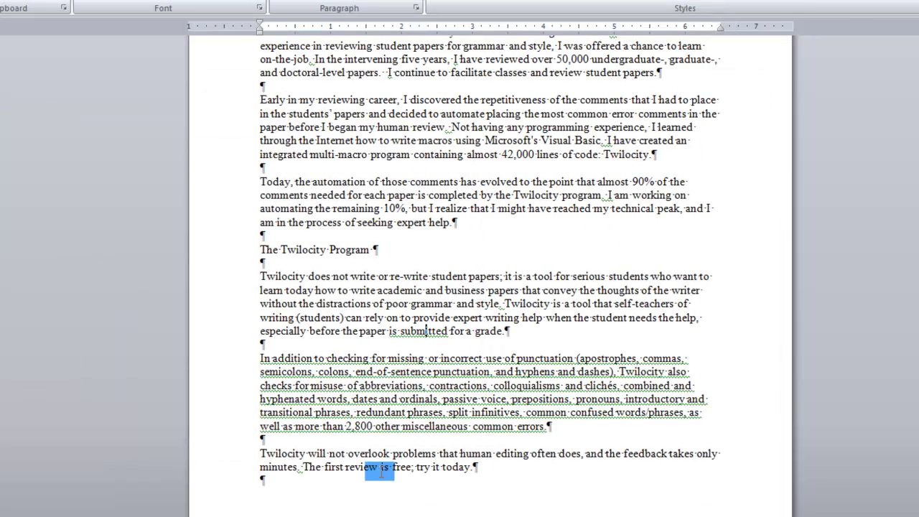
pyautogui.rightClick(409, 397)
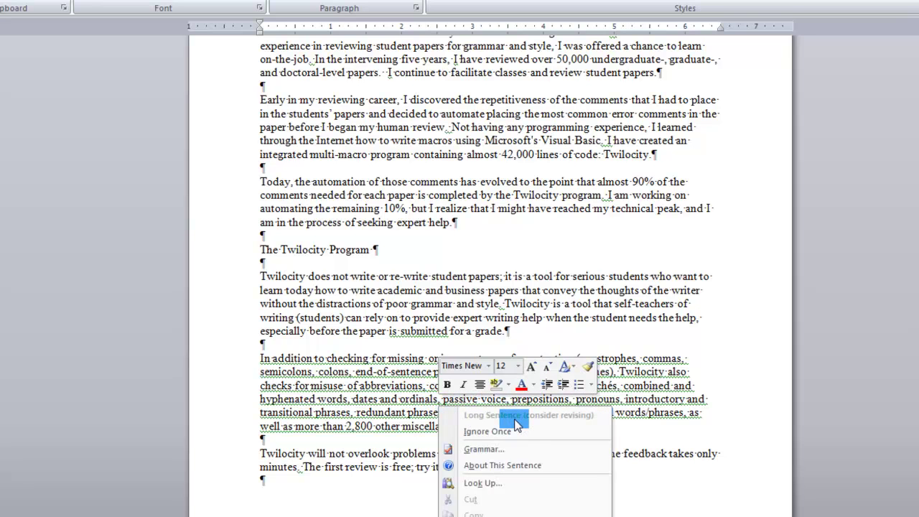
pyautogui.click(509, 473)
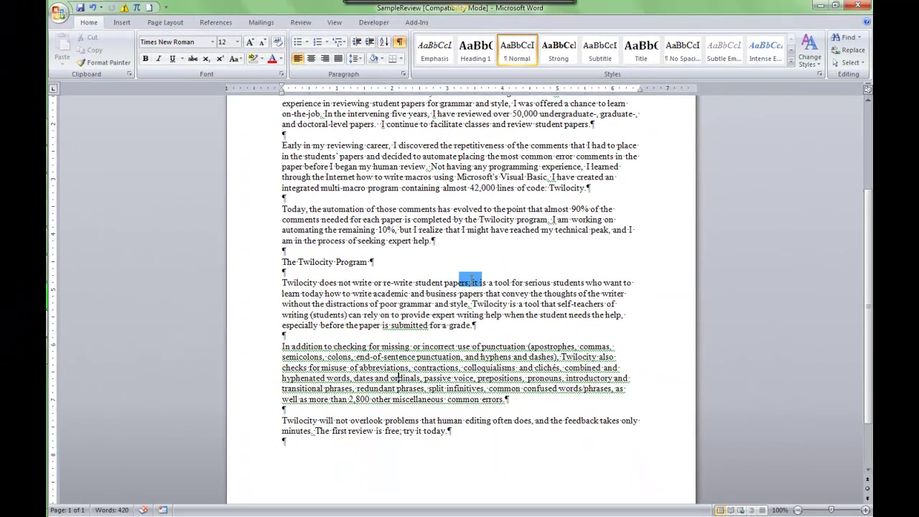
pyautogui.scroll(2, 472, 280)
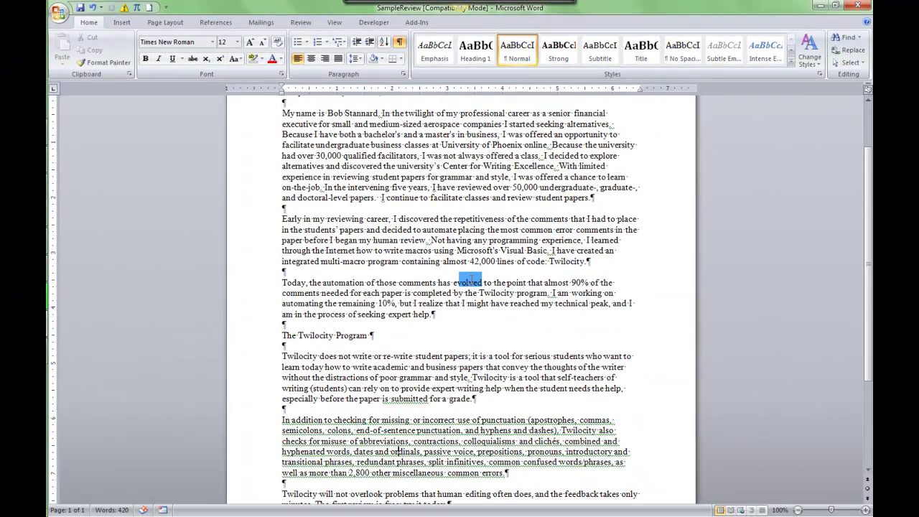
pyautogui.scroll(2, 472, 280)
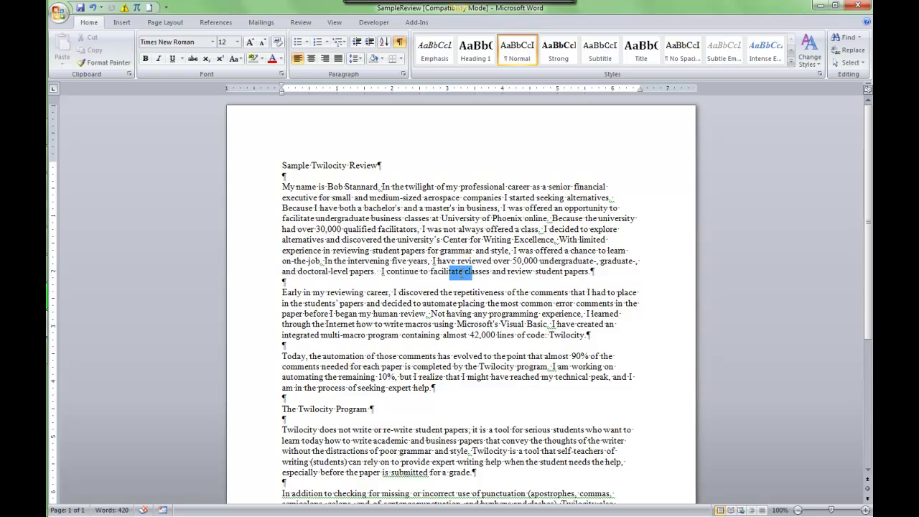